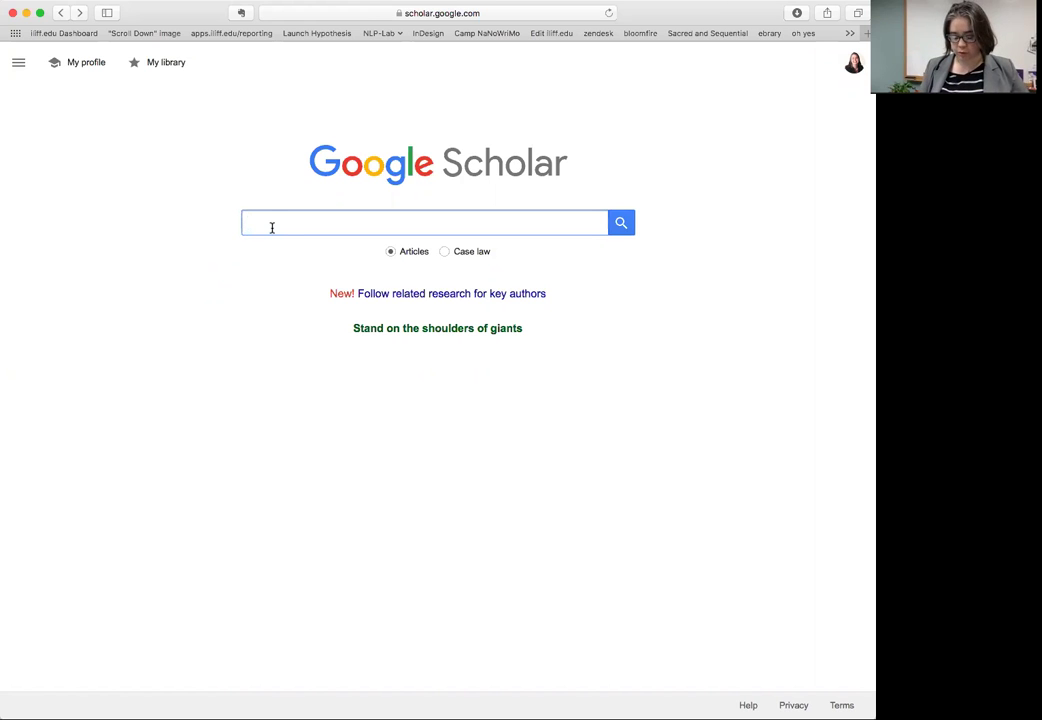
Search for "Smith, Jonathan Z. Map is not territory" and open the list of works citing the book
{"action": "type", "text": "Smith, Jonathan Z. Map is not territory"}
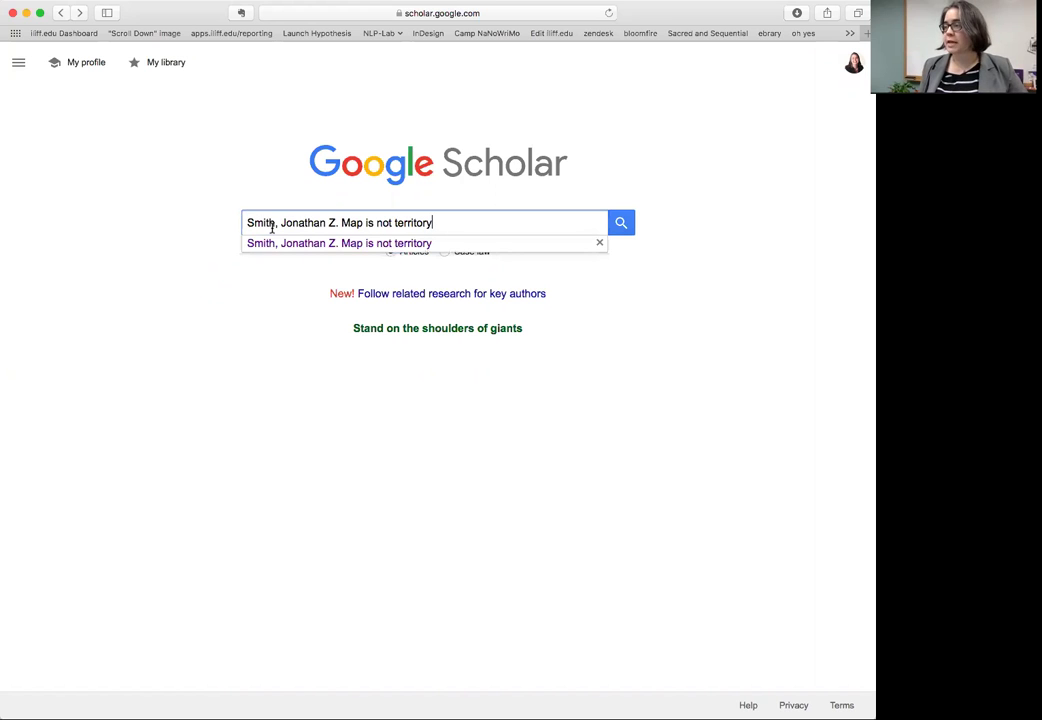
{"action": "key", "text": "Return"}
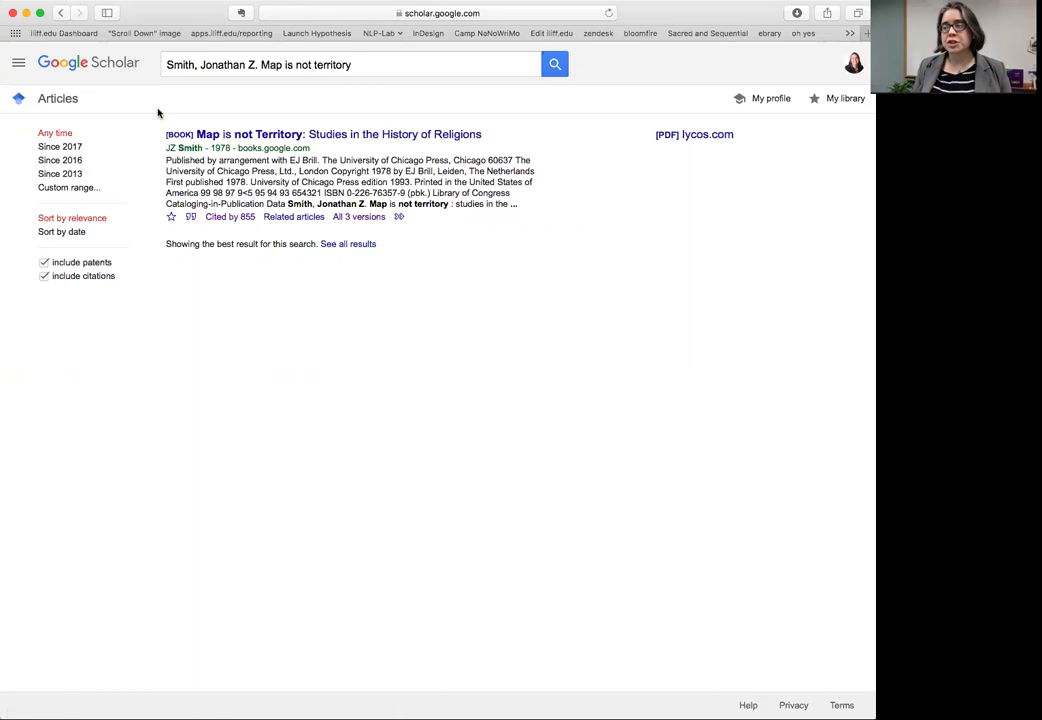
{"action": "left_click", "coordinate": [243, 217]}
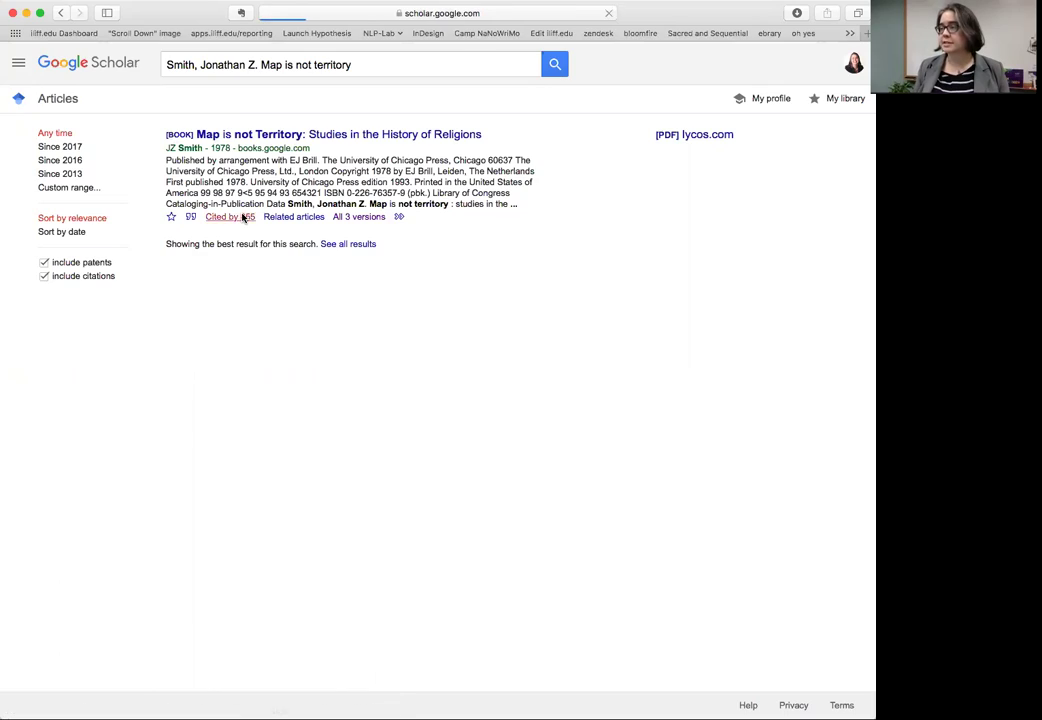
{"action": "scroll", "coordinate": [121, 547], "scroll_direction": "down", "scroll_amount": 10}
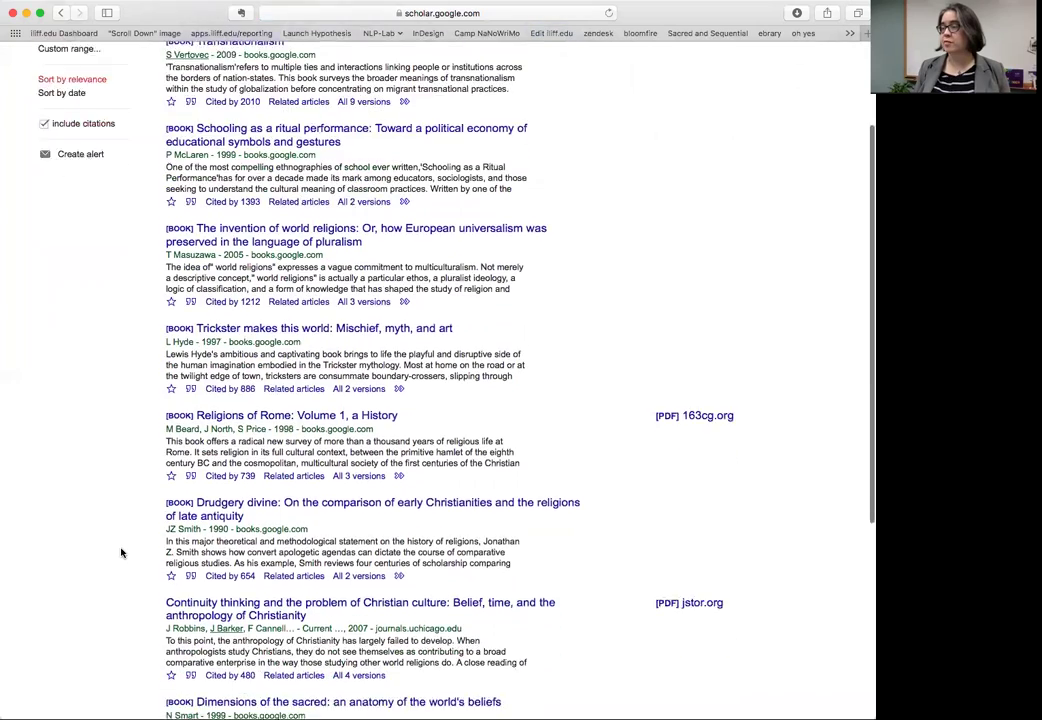
{"action": "scroll", "coordinate": [121, 552], "scroll_direction": "up", "scroll_amount": 10}
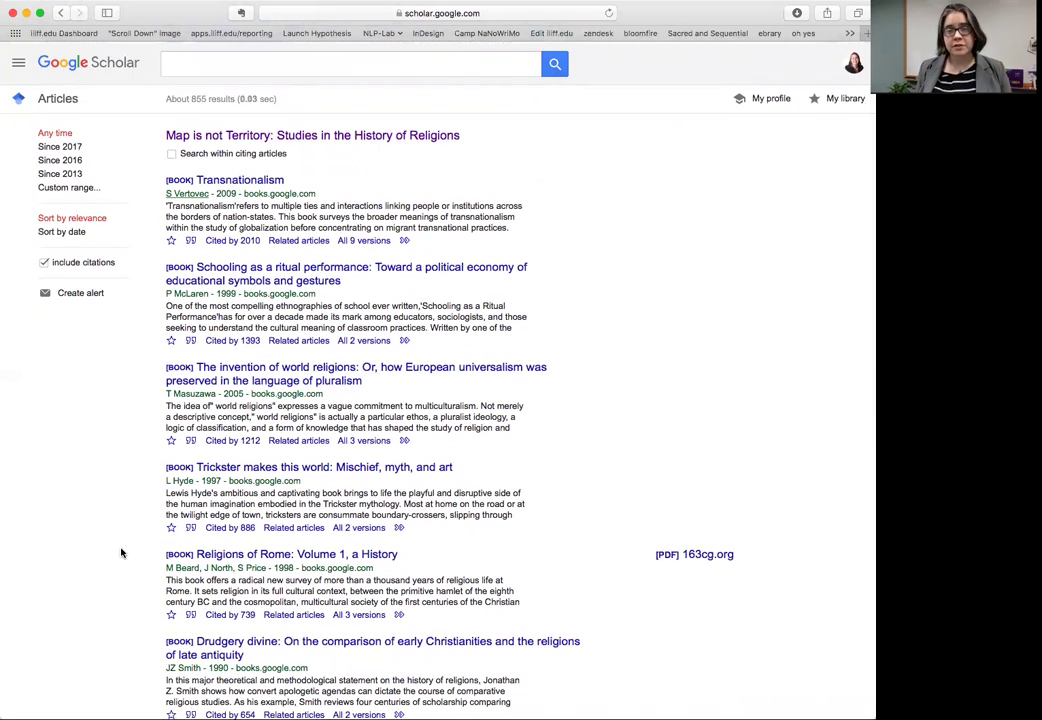
Search within the articles citing Map is not Territory for "shame" and look through the matches
{"action": "left_click", "coordinate": [171, 155]}
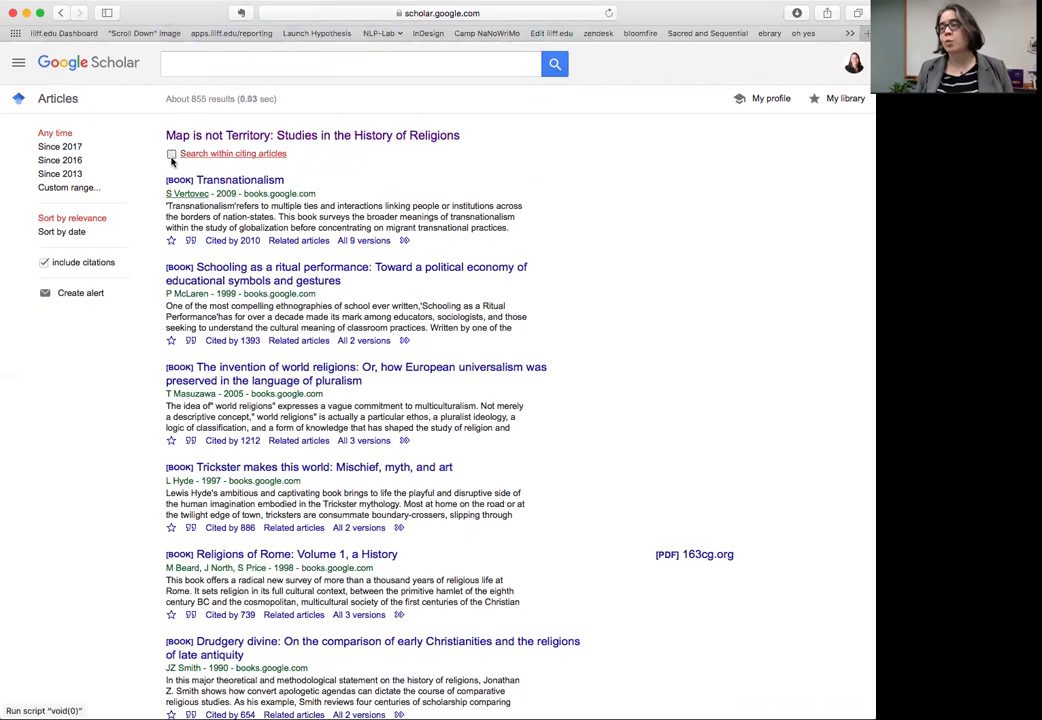
{"action": "left_click", "coordinate": [192, 60]}
{"action": "type", "text": "shame"}
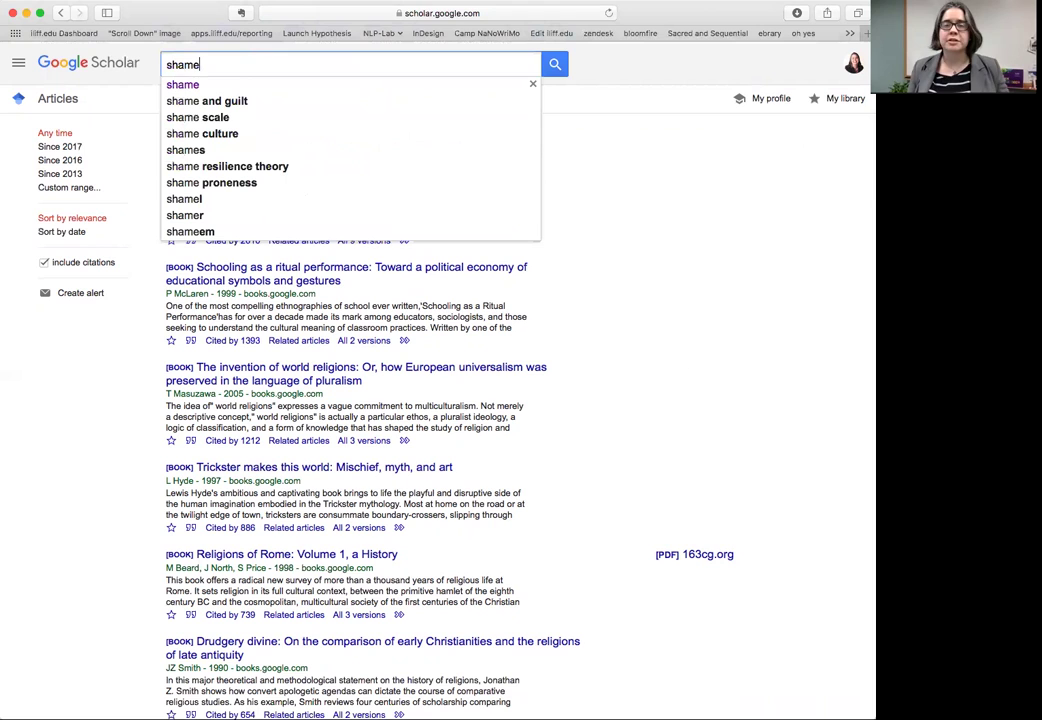
{"action": "key", "text": "Return"}
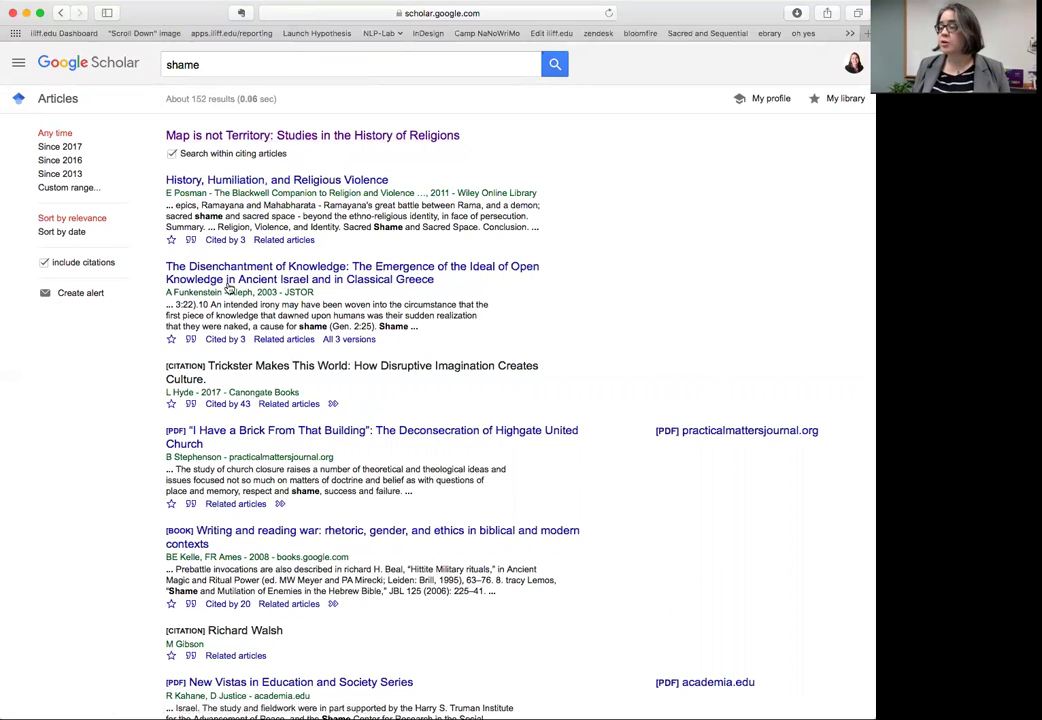
{"action": "scroll", "coordinate": [153, 553], "scroll_direction": "down", "scroll_amount": 3}
{"action": "scroll", "coordinate": [153, 553], "scroll_direction": "down", "scroll_amount": 5}
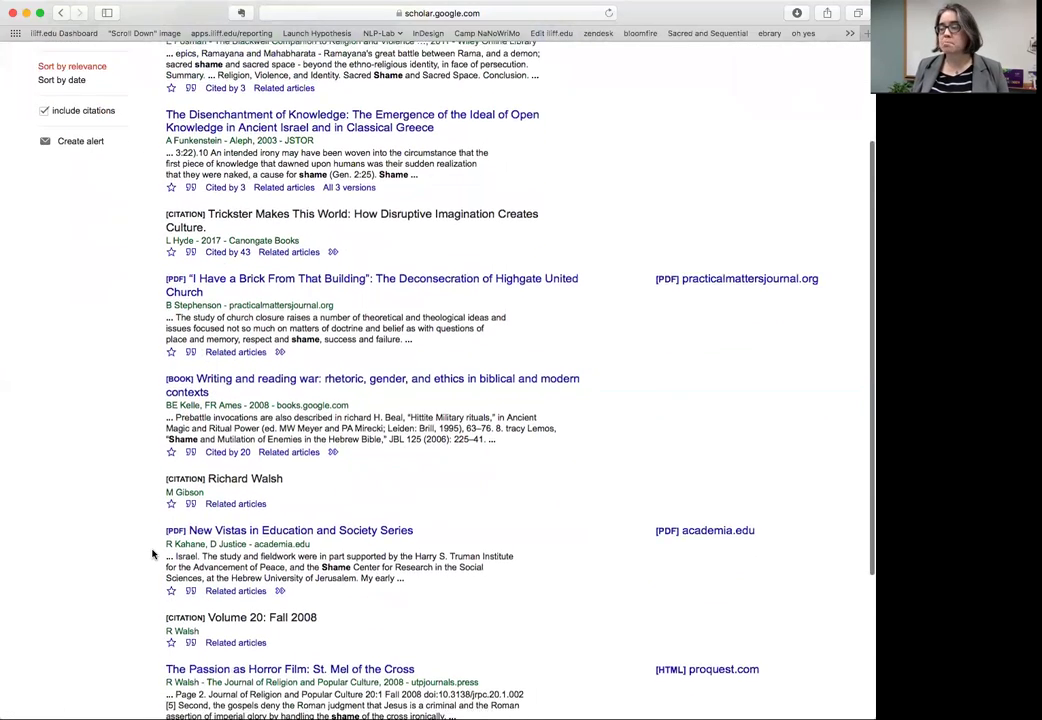
{"action": "scroll", "coordinate": [153, 553], "scroll_direction": "up", "scroll_amount": 10}
{"action": "scroll", "coordinate": [153, 553], "scroll_direction": "down", "scroll_amount": 1}
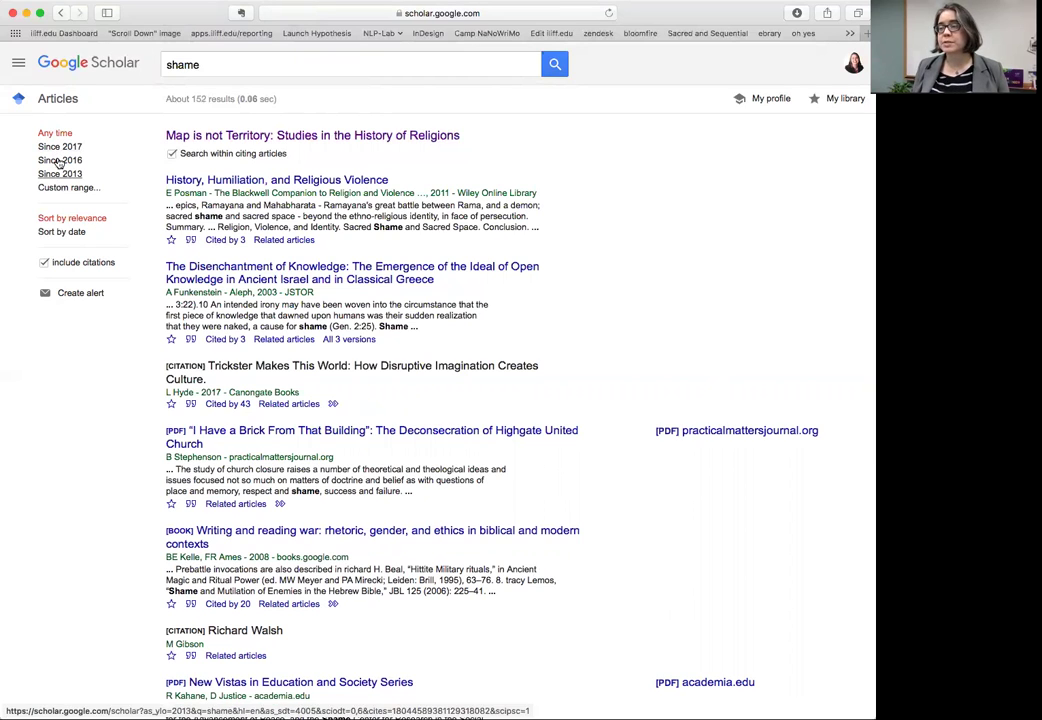
Limit the citing articles about shame to those published since 2016 and look through them
{"action": "left_click", "coordinate": [62, 189]}
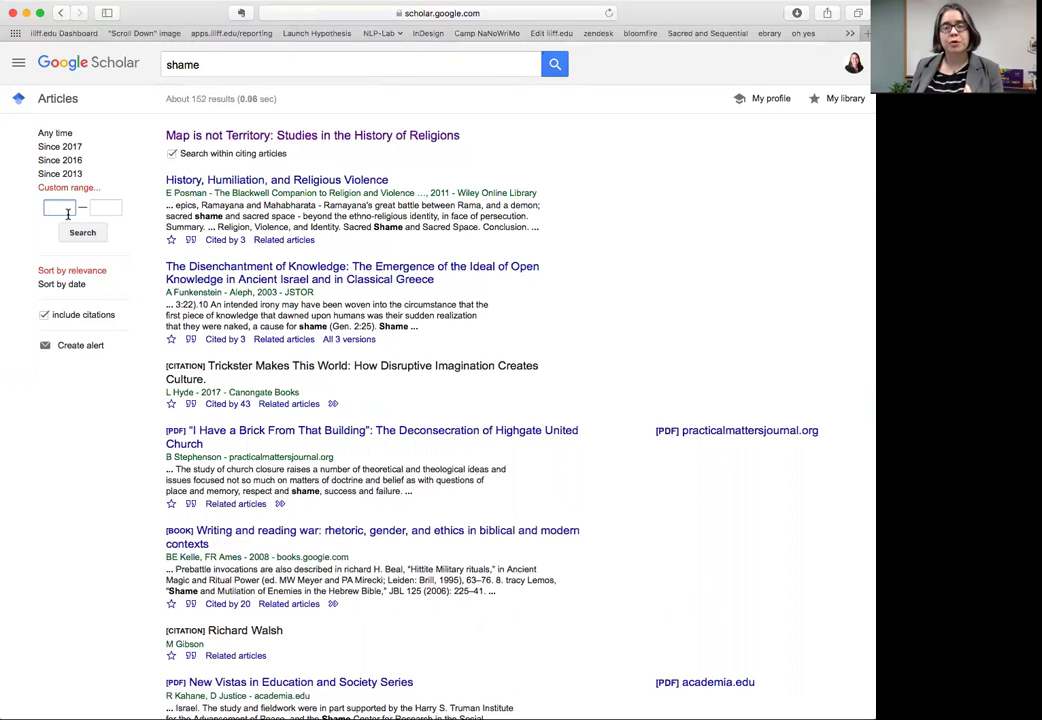
{"action": "left_click", "coordinate": [63, 160]}
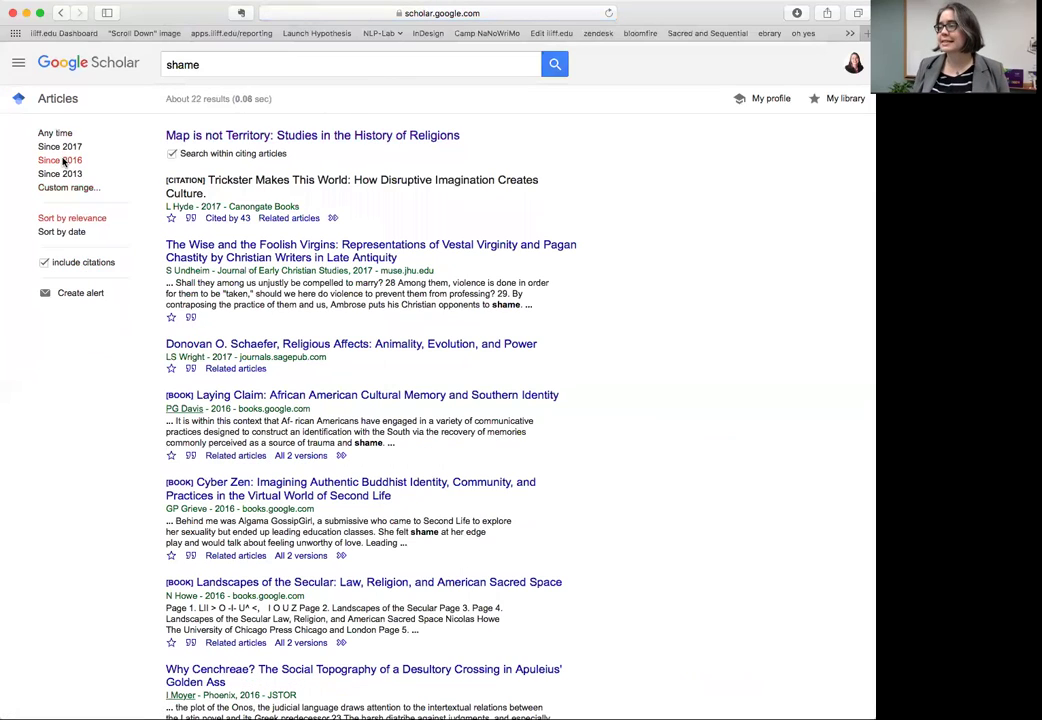
{"action": "scroll", "coordinate": [108, 455], "scroll_direction": "down", "scroll_amount": 10}
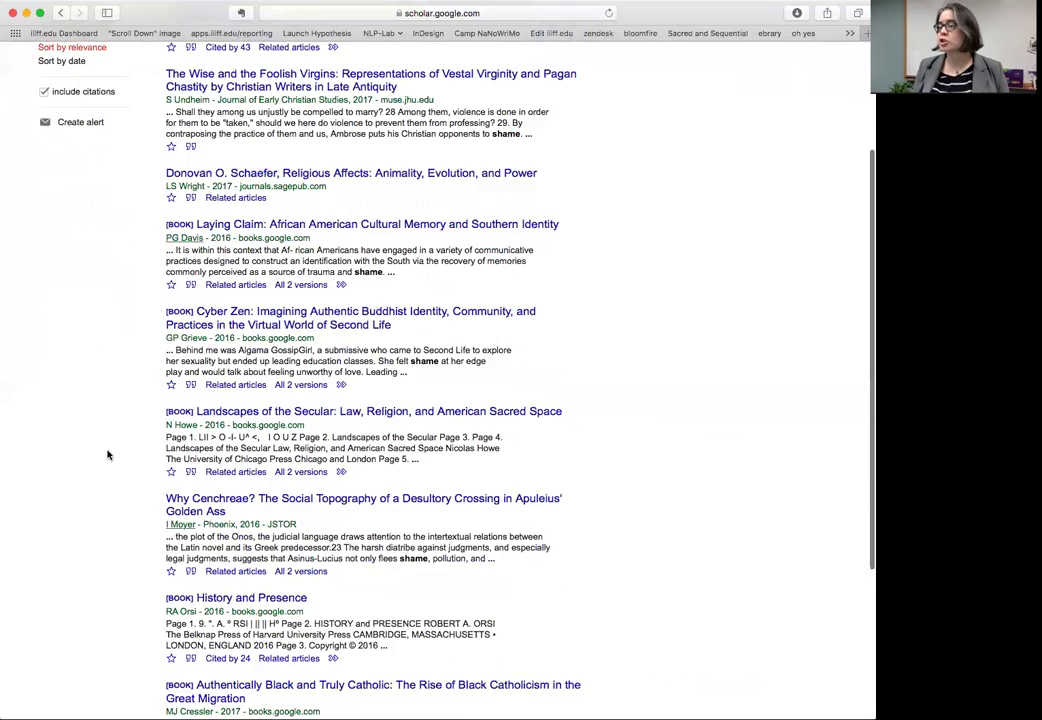
{"action": "scroll", "coordinate": [108, 455], "scroll_direction": "up", "scroll_amount": 1}
{"action": "scroll", "coordinate": [108, 455], "scroll_direction": "up", "scroll_amount": 6}
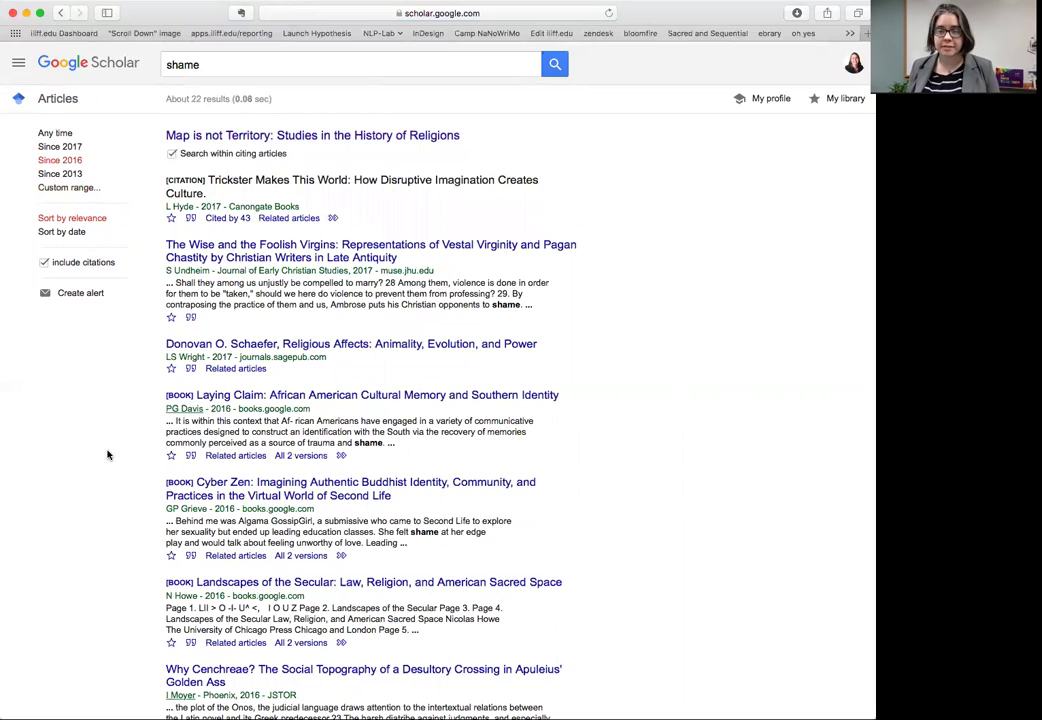
Sort the filtered results by date, and return to the citing articles without the sorting and year filter
{"action": "left_click", "coordinate": [65, 236]}
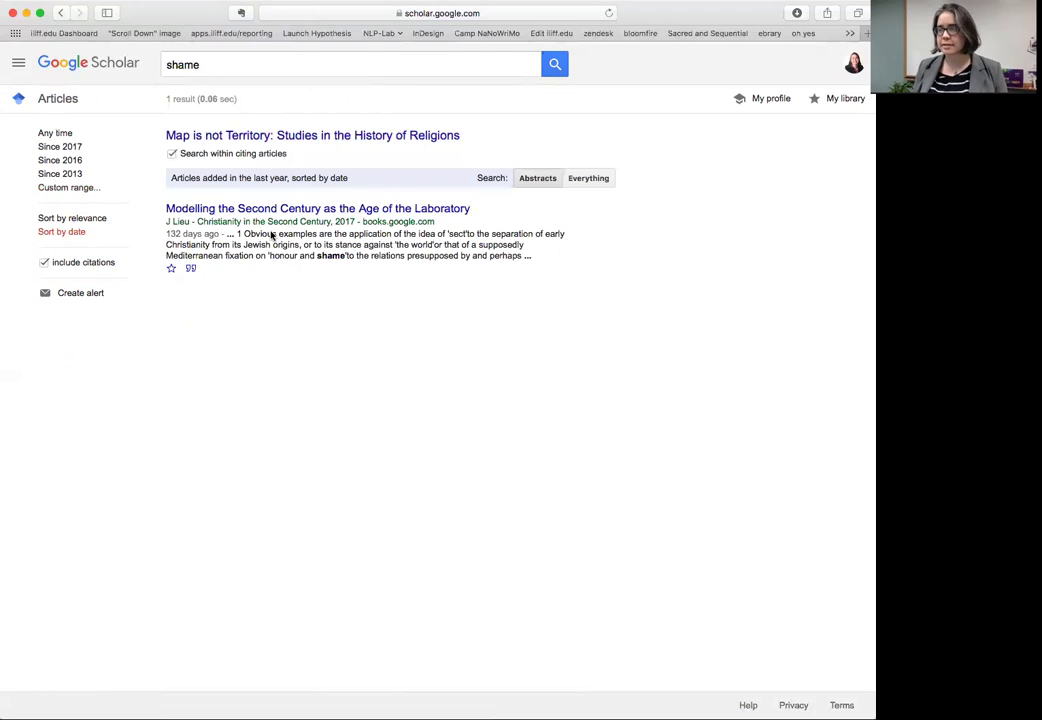
{"action": "left_click", "coordinate": [60, 14]}
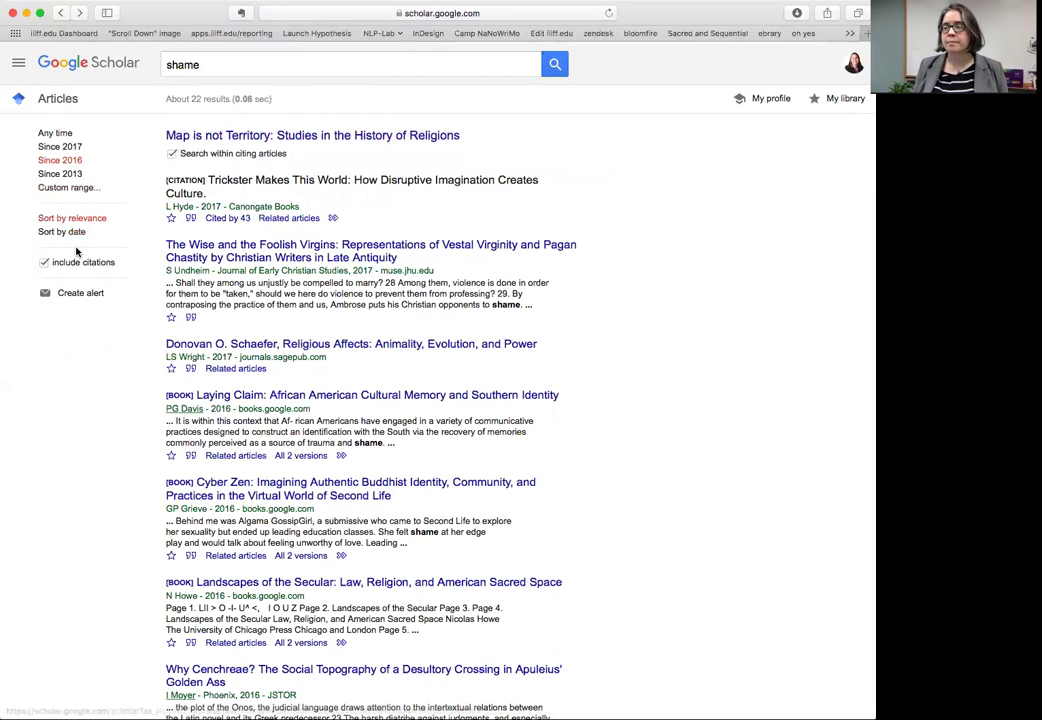
{"action": "left_click", "coordinate": [60, 14]}
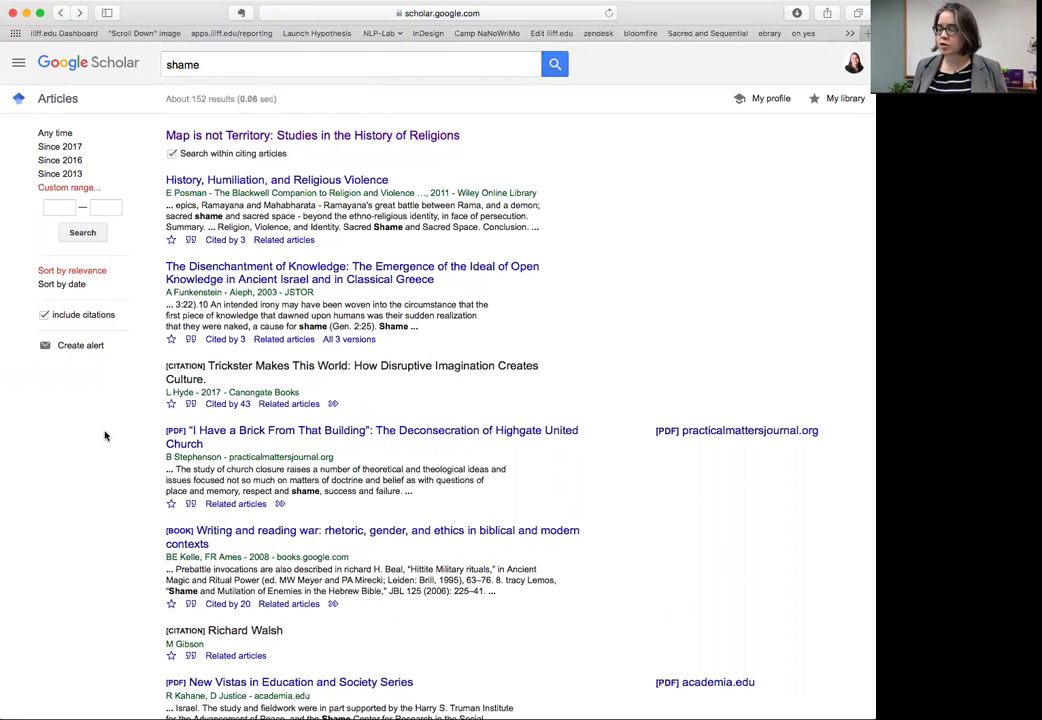
Open the alert setup for new shame-related citations of the book and examine its sample results since 2017
{"action": "left_click", "coordinate": [79, 346]}
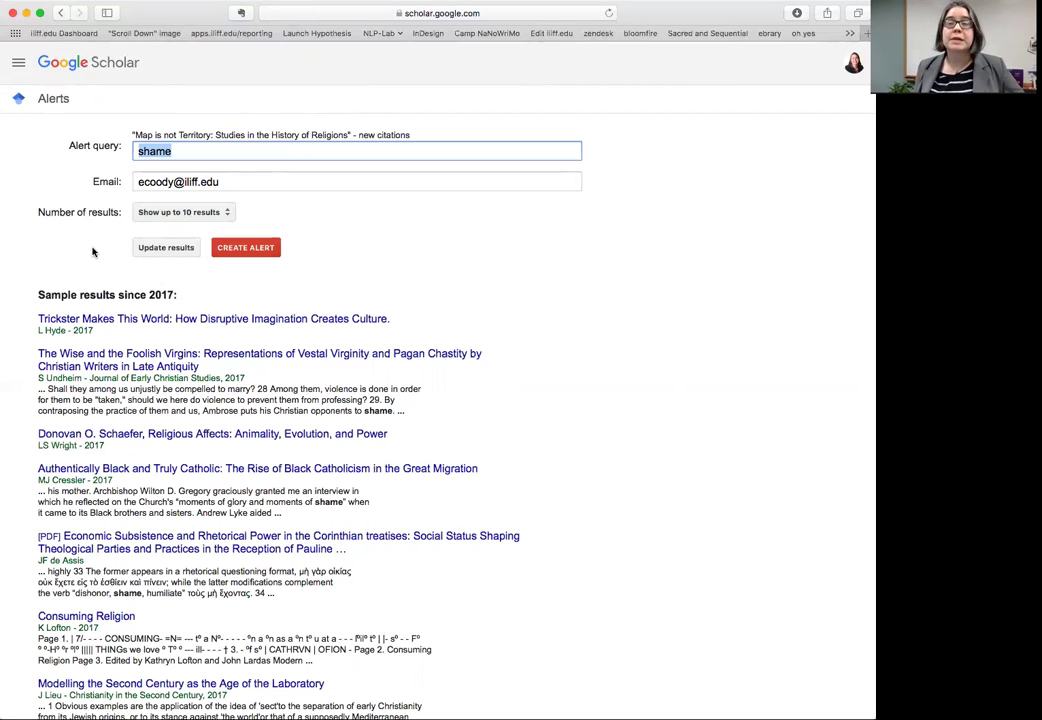
{"action": "scroll", "coordinate": [92, 252], "scroll_direction": "down", "scroll_amount": 5}
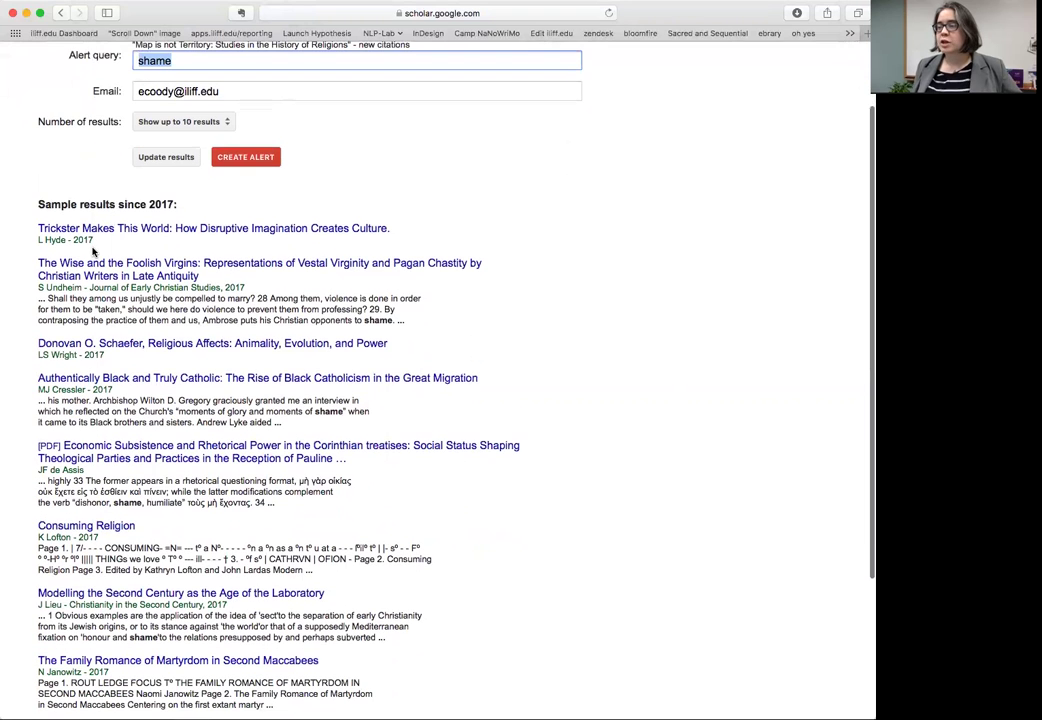
{"action": "scroll", "coordinate": [26, 281], "scroll_direction": "down", "scroll_amount": 4}
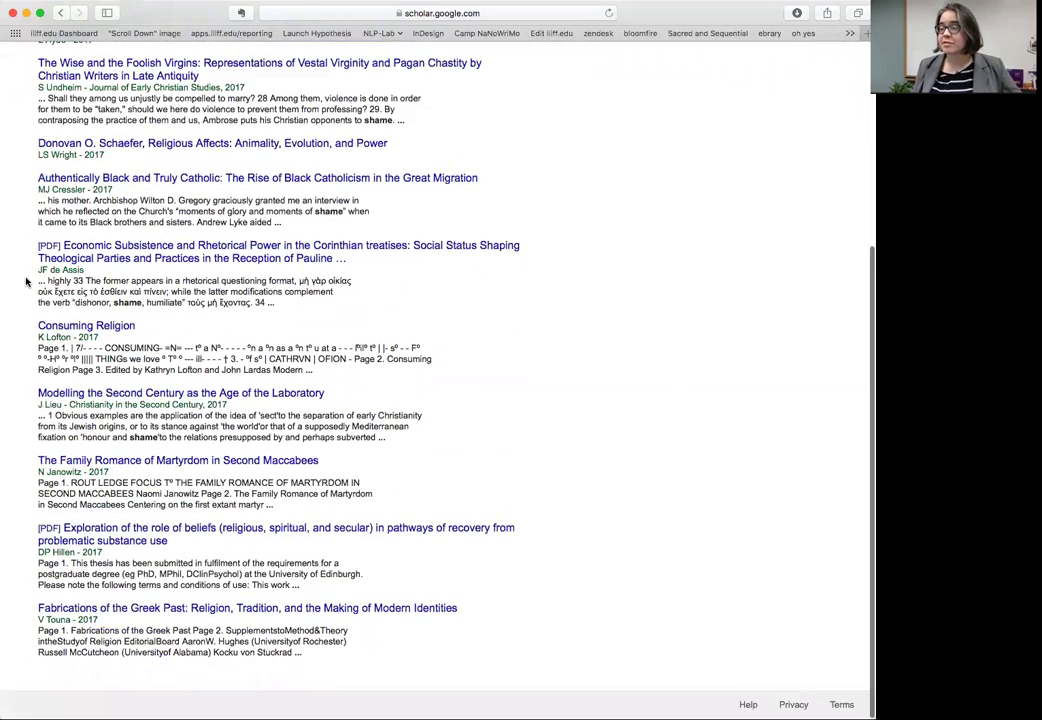
{"action": "scroll", "coordinate": [26, 281], "scroll_direction": "up", "scroll_amount": 5}
{"action": "scroll", "coordinate": [26, 281], "scroll_direction": "down", "scroll_amount": 3}
{"action": "scroll", "coordinate": [26, 281], "scroll_direction": "down", "scroll_amount": 2}
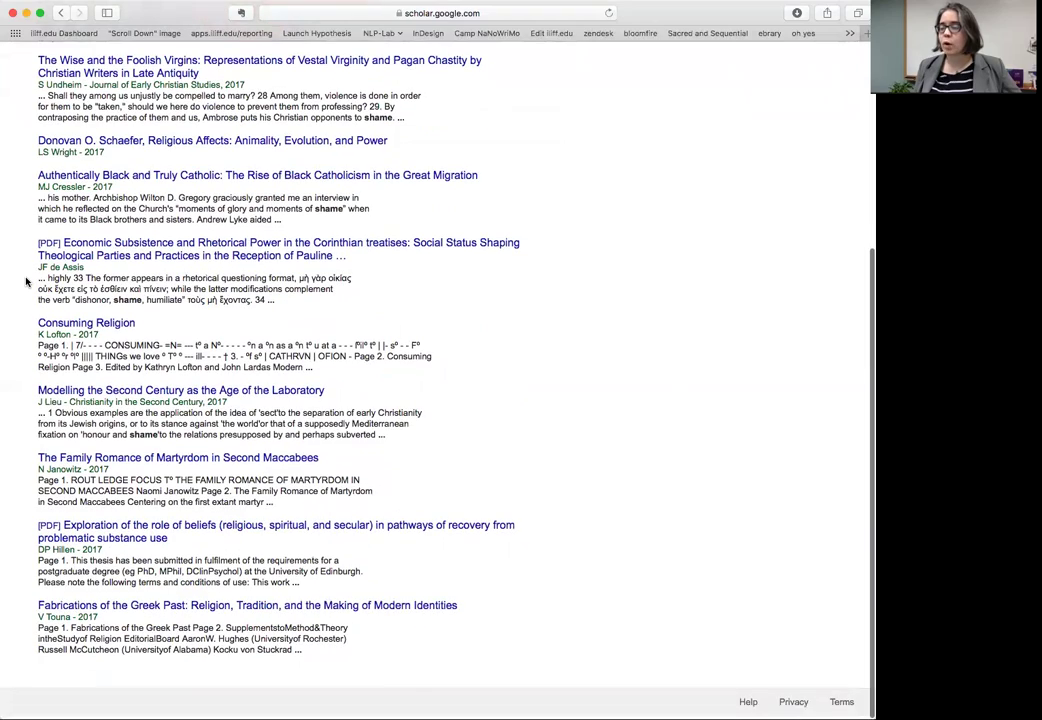
{"action": "scroll", "coordinate": [26, 281], "scroll_direction": "up", "scroll_amount": 3}
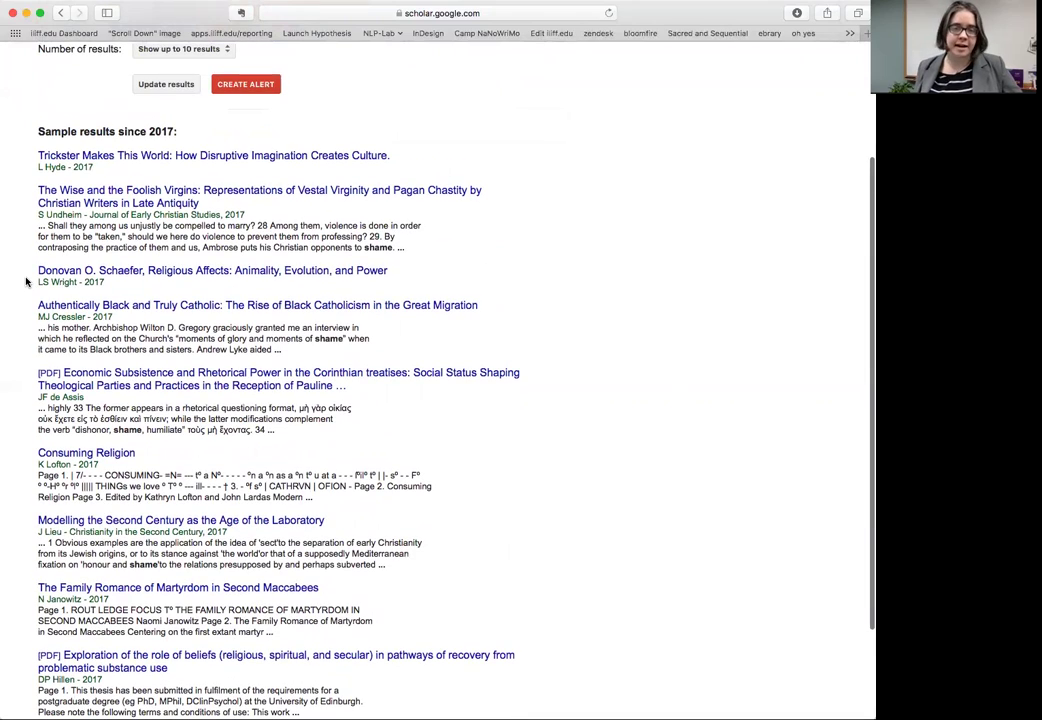
{"action": "scroll", "coordinate": [26, 281], "scroll_direction": "down", "scroll_amount": 2}
{"action": "scroll", "coordinate": [26, 281], "scroll_direction": "up", "scroll_amount": 3}
{"action": "scroll", "coordinate": [26, 281], "scroll_direction": "down", "scroll_amount": 1}
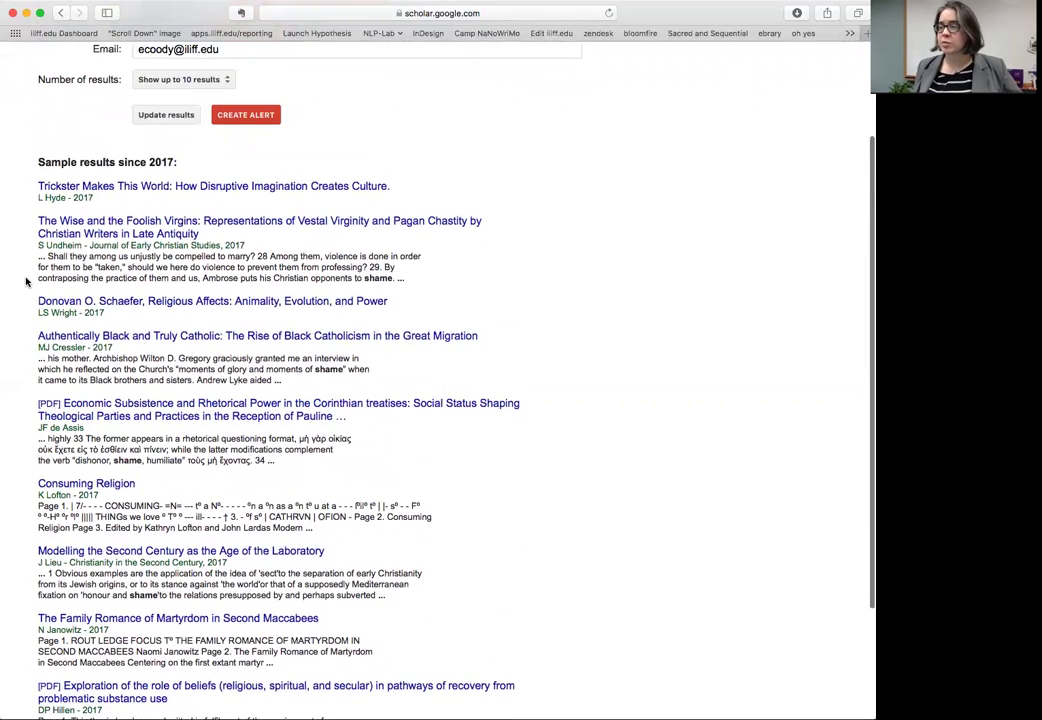
{"action": "scroll", "coordinate": [26, 281], "scroll_direction": "up", "scroll_amount": 3}
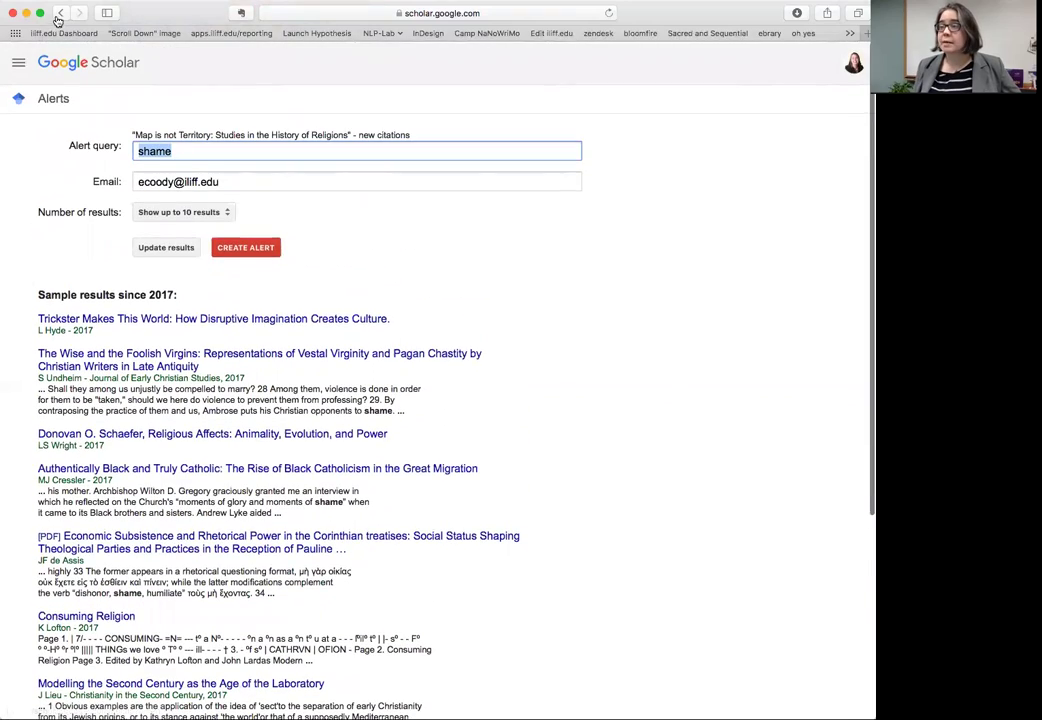
Return from the alert setup to the citing articles matching shame and look further down the list
{"action": "left_click", "coordinate": [59, 14]}
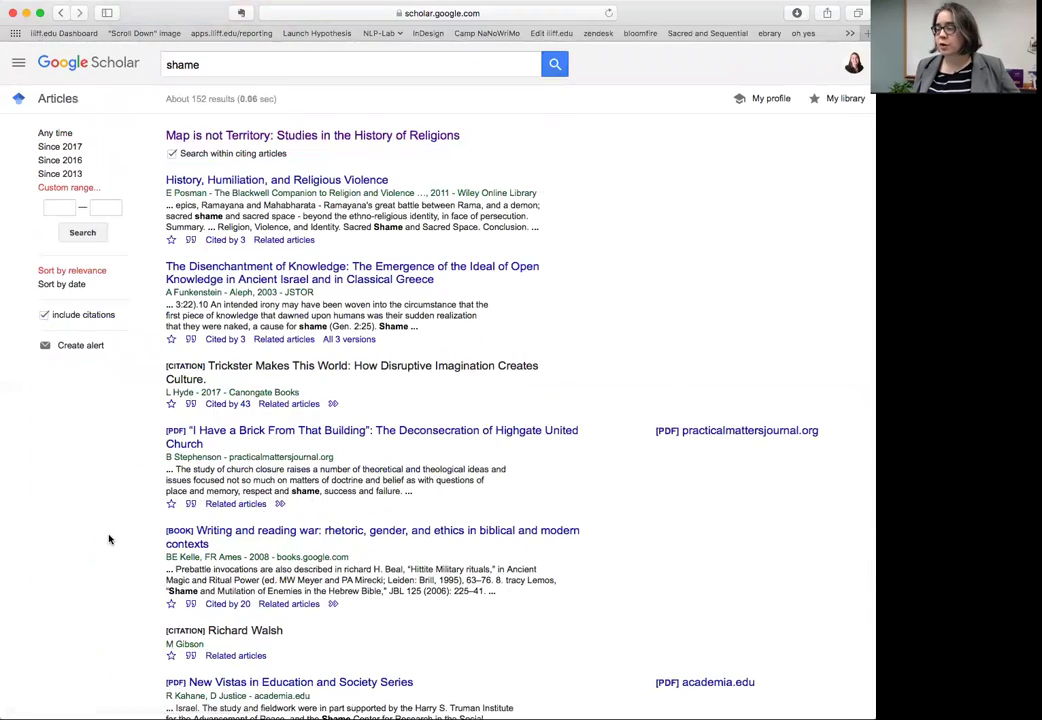
{"action": "scroll", "coordinate": [110, 540], "scroll_direction": "down", "scroll_amount": 5}
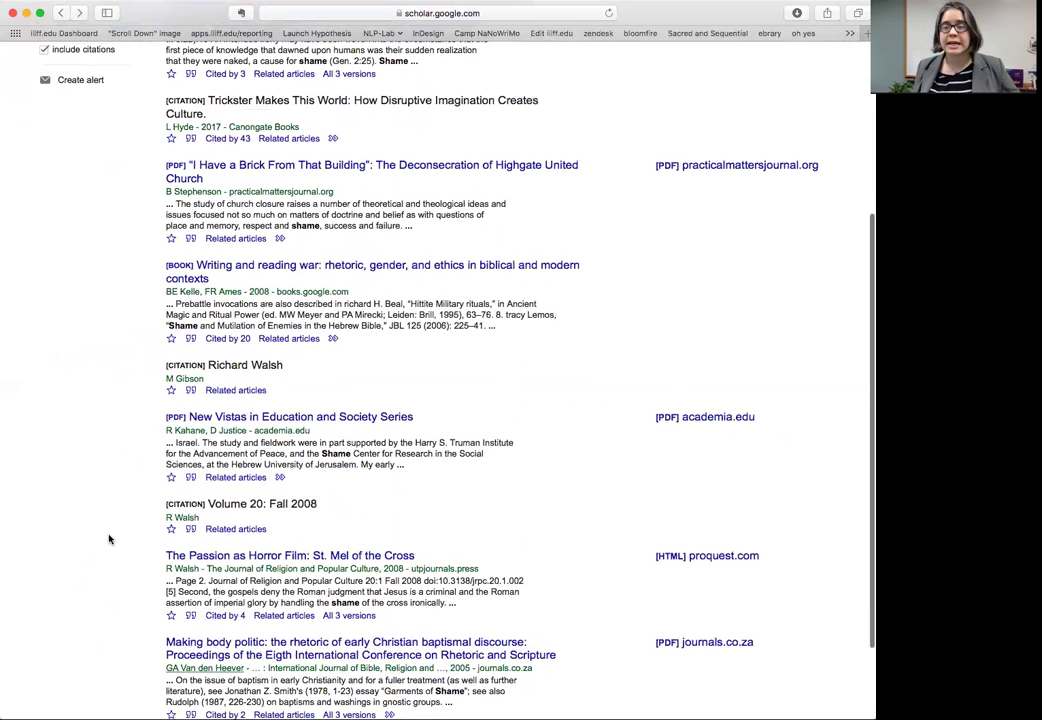